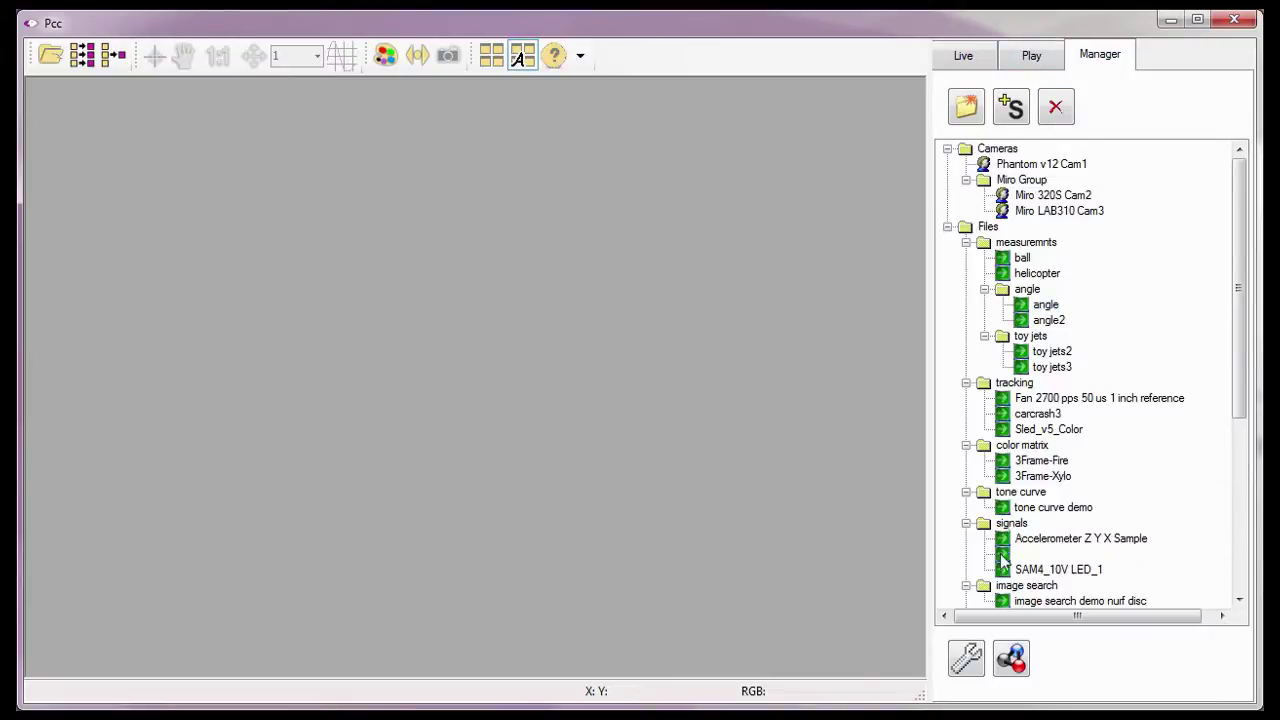
Launch Phantom Nucleus from PCC and select the Miro 320S Cam2 camera.
left_click(1011, 667)
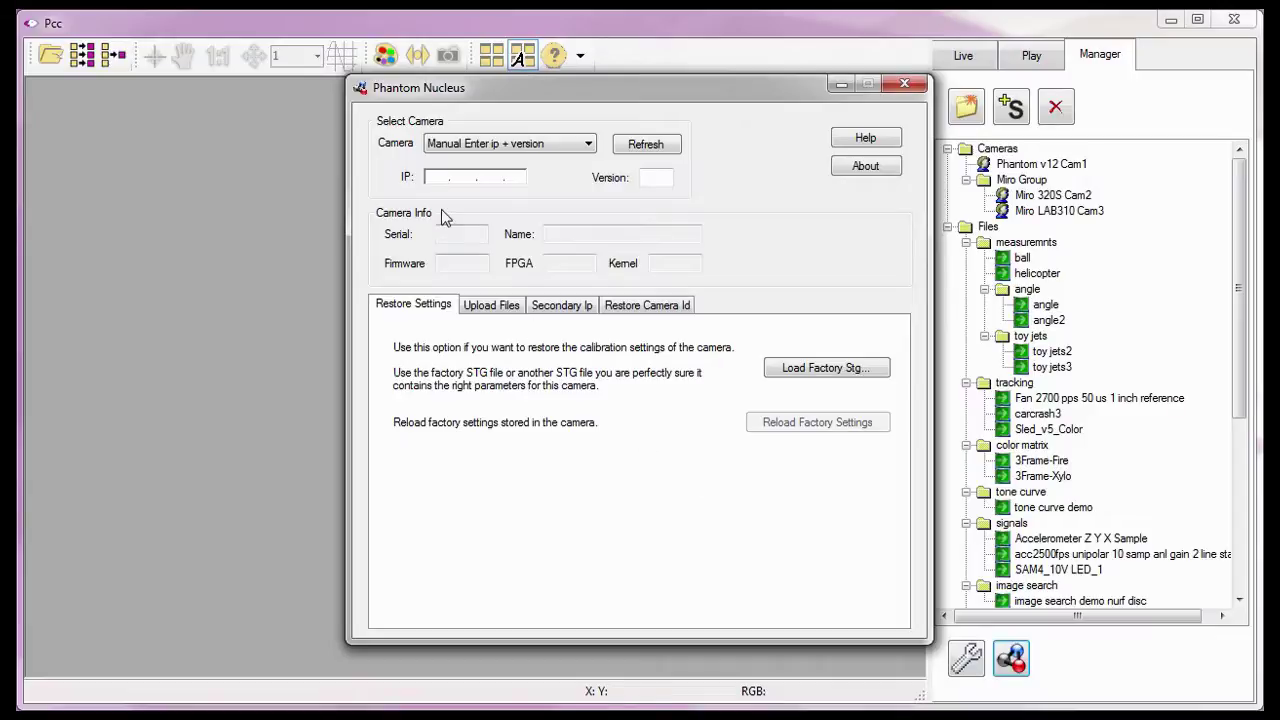
left_click(380, 180)
left_click(589, 147)
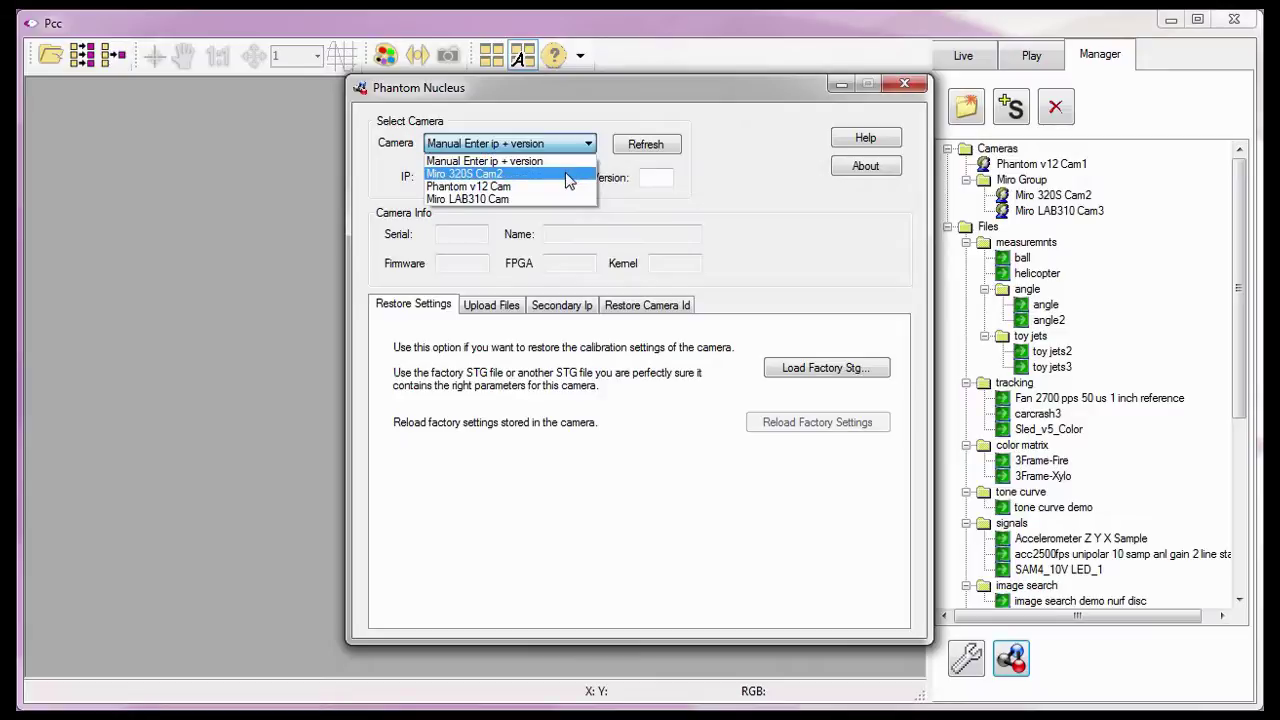
left_click(566, 177)
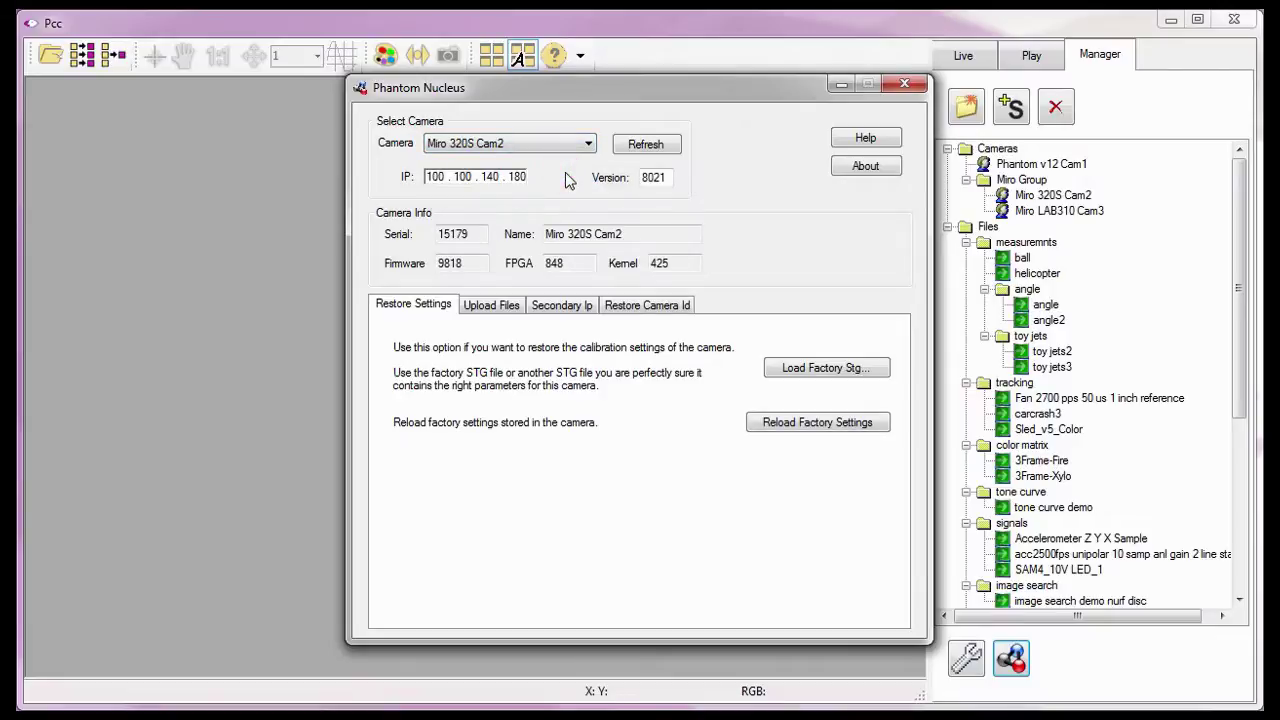
Review the loaded IP address, version and firmware fields for Miro 320S Cam2.
left_click(406, 180)
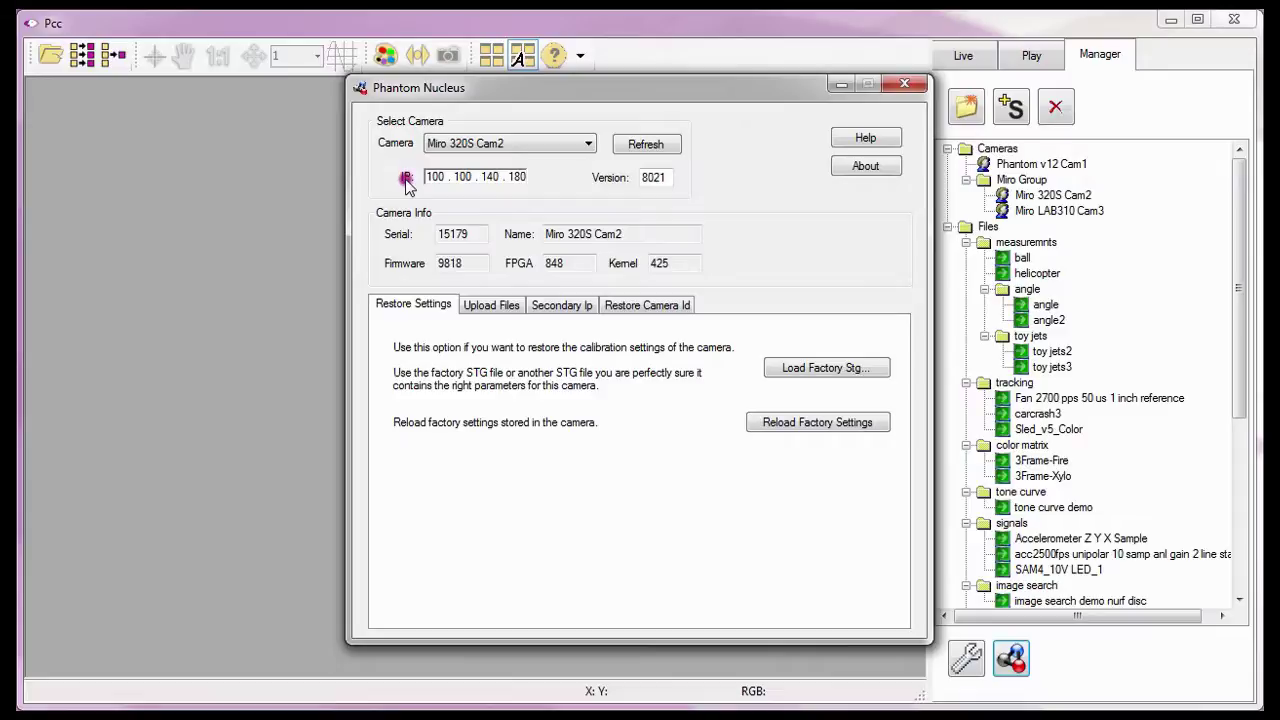
left_click(615, 182)
left_click(414, 236)
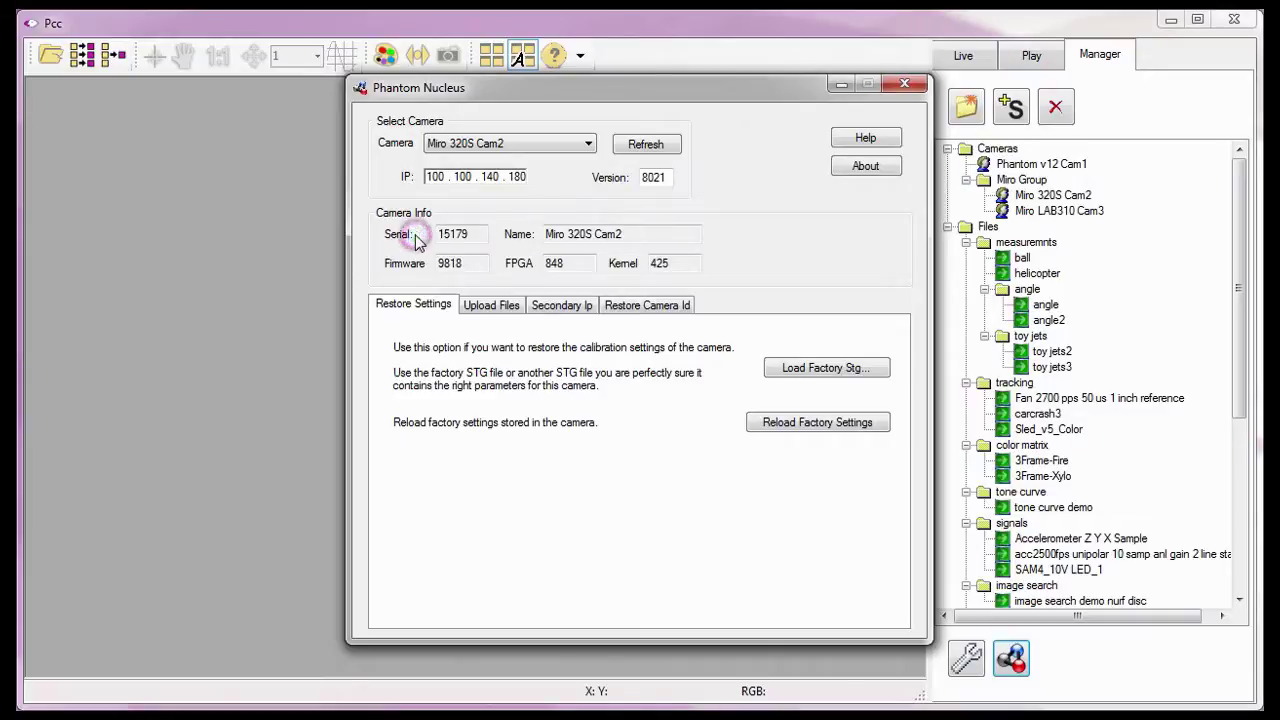
left_click(518, 240)
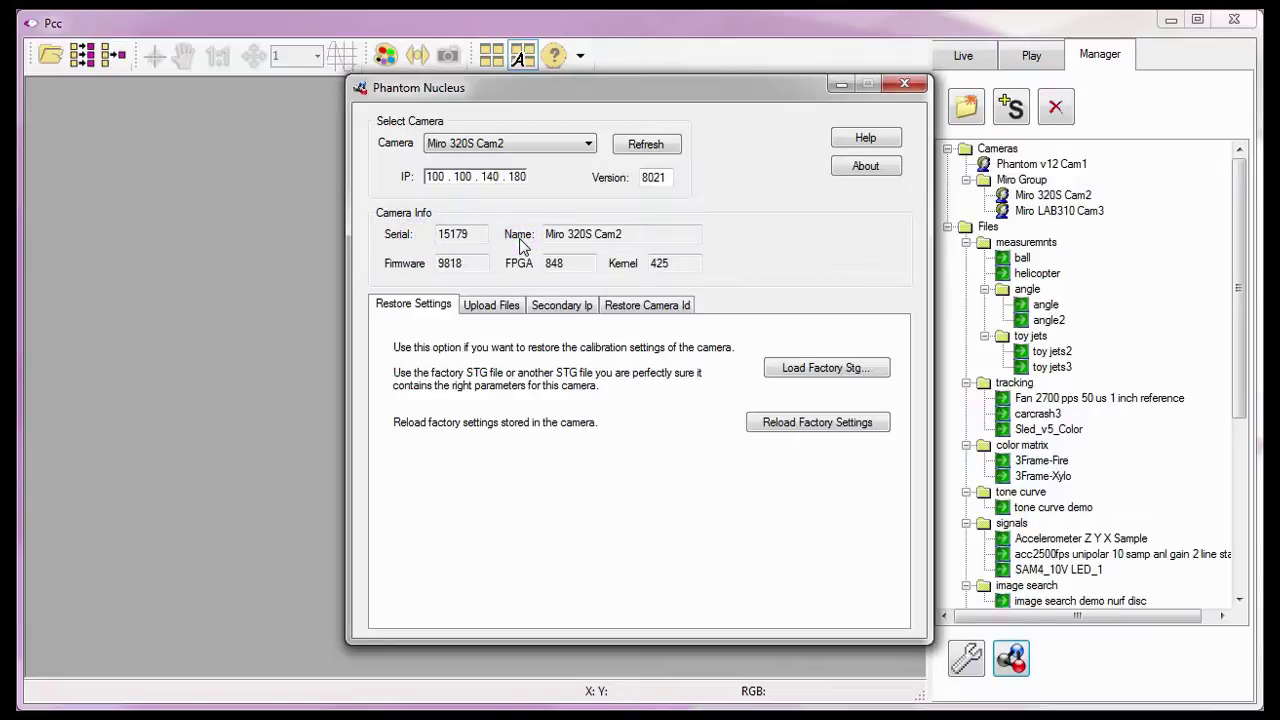
left_click(425, 268)
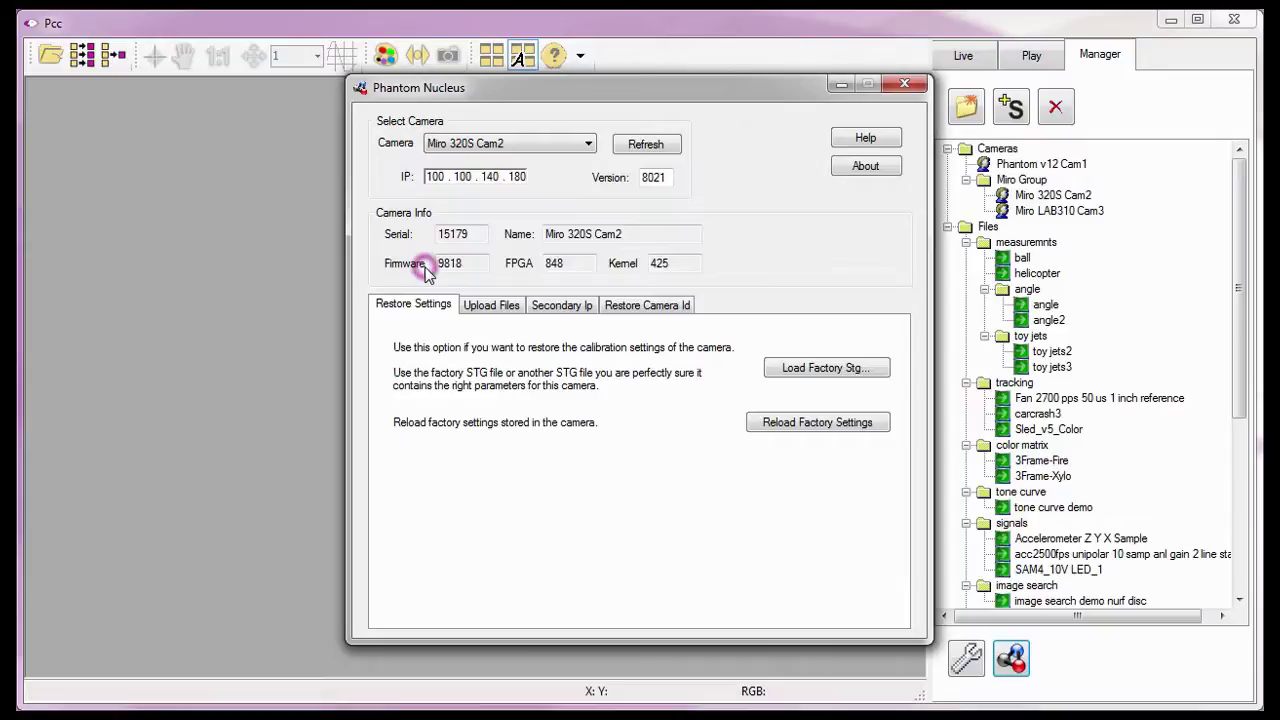
left_click(531, 265)
left_click(641, 268)
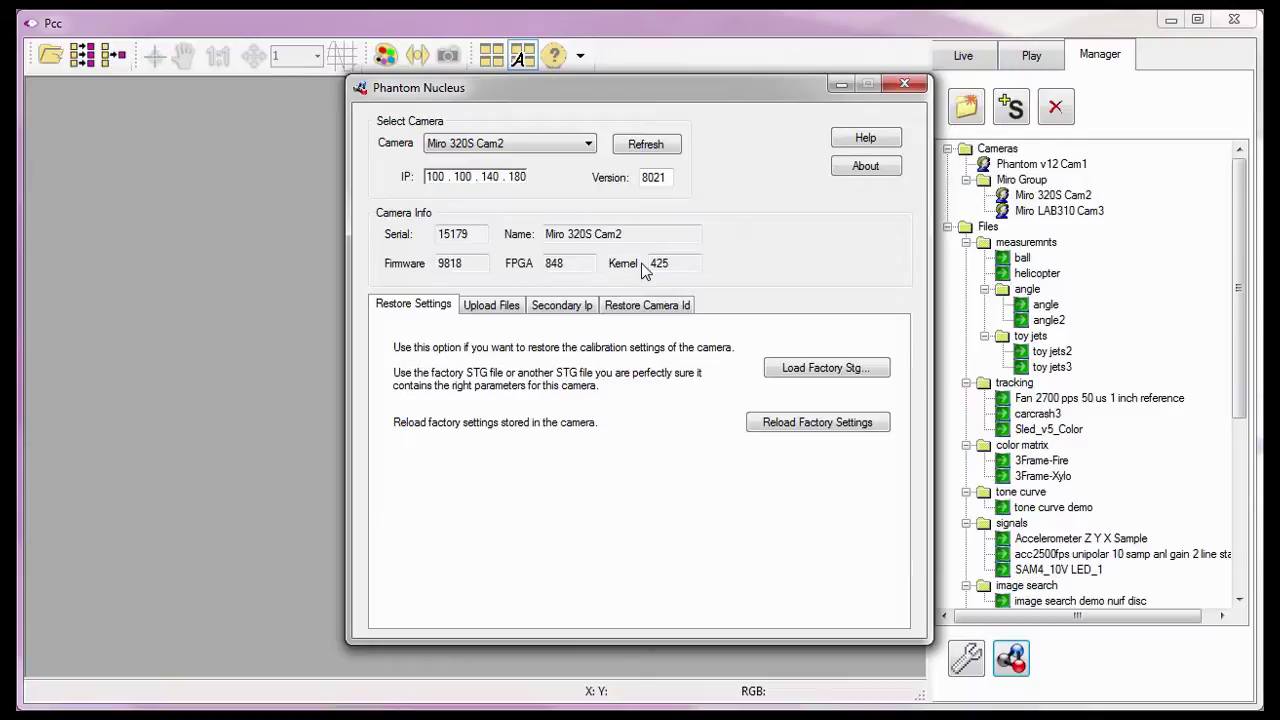
On the Secondary Ip tab, enter address 192.168.1.40 and subnet mask 255.255.255.0.
left_click(572, 311)
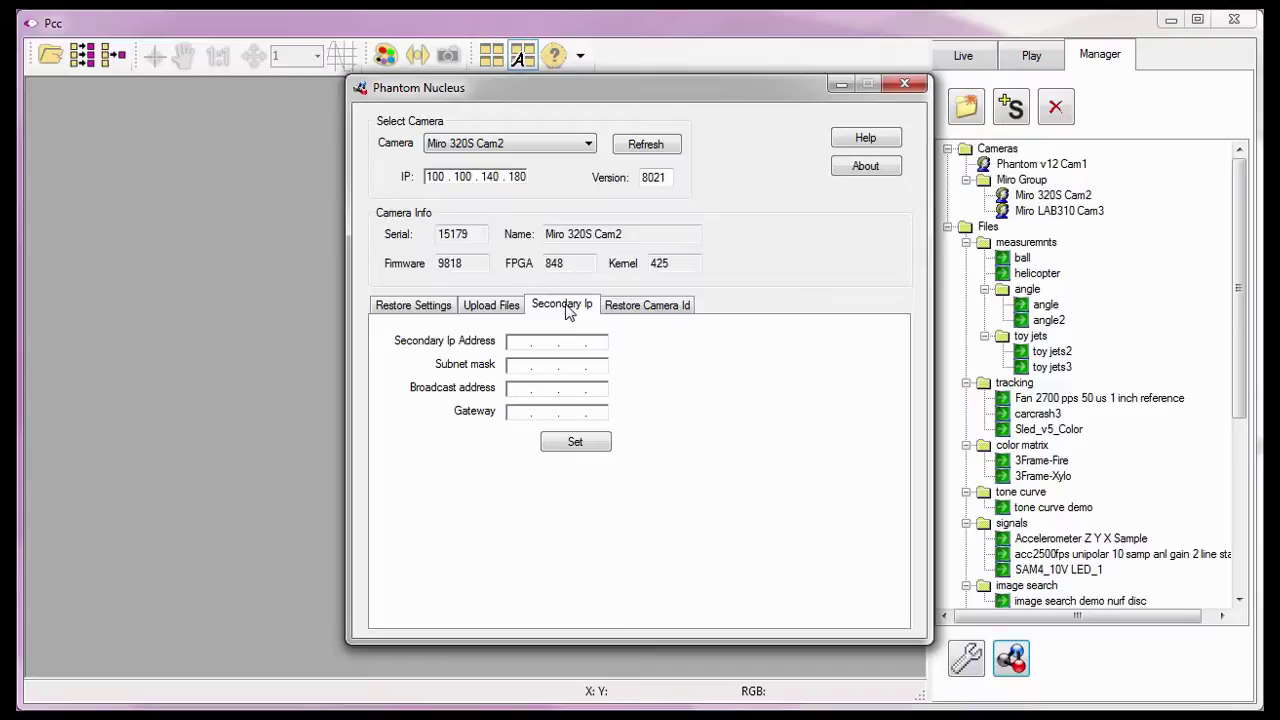
left_click(388, 340)
left_click(516, 341)
type("192 . 168 . 1 . 40")
left_click(434, 366)
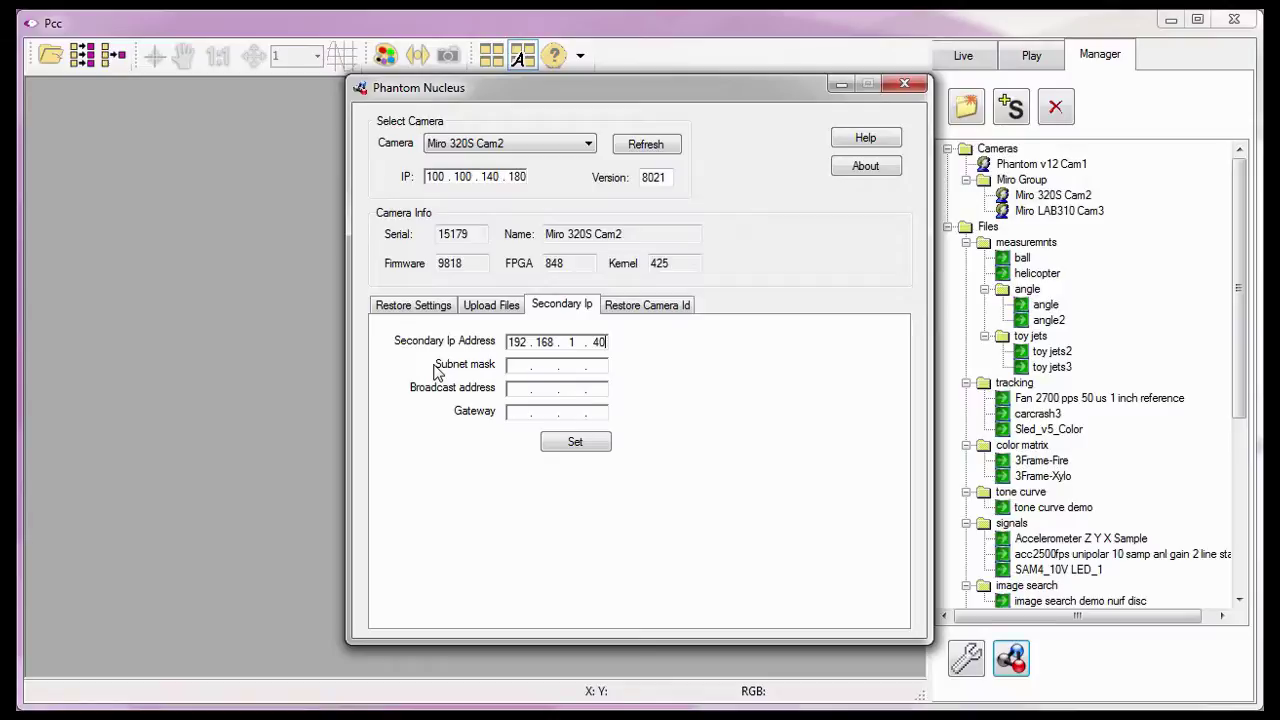
left_click(519, 365)
type("255 . 255 . 255 . 0")
Enter broadcast address 255.255.255.255 and gateway 192.168.1.1.
left_click(405, 394)
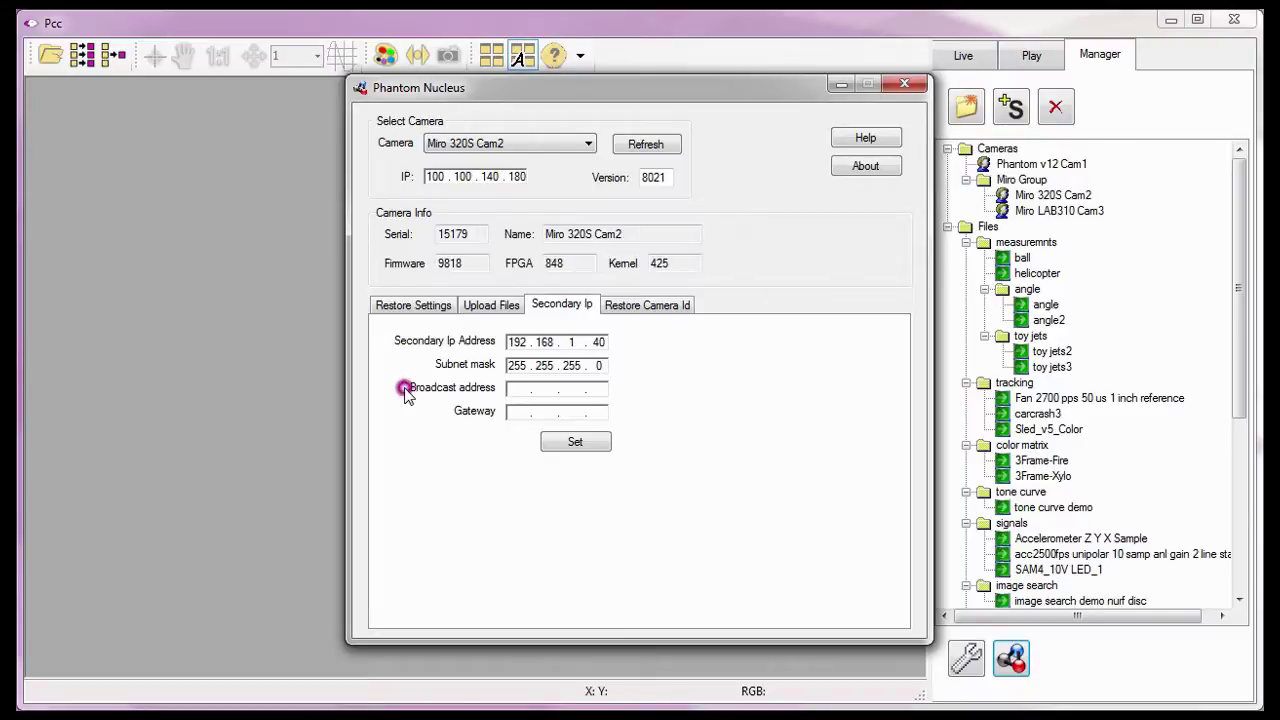
left_click(509, 388)
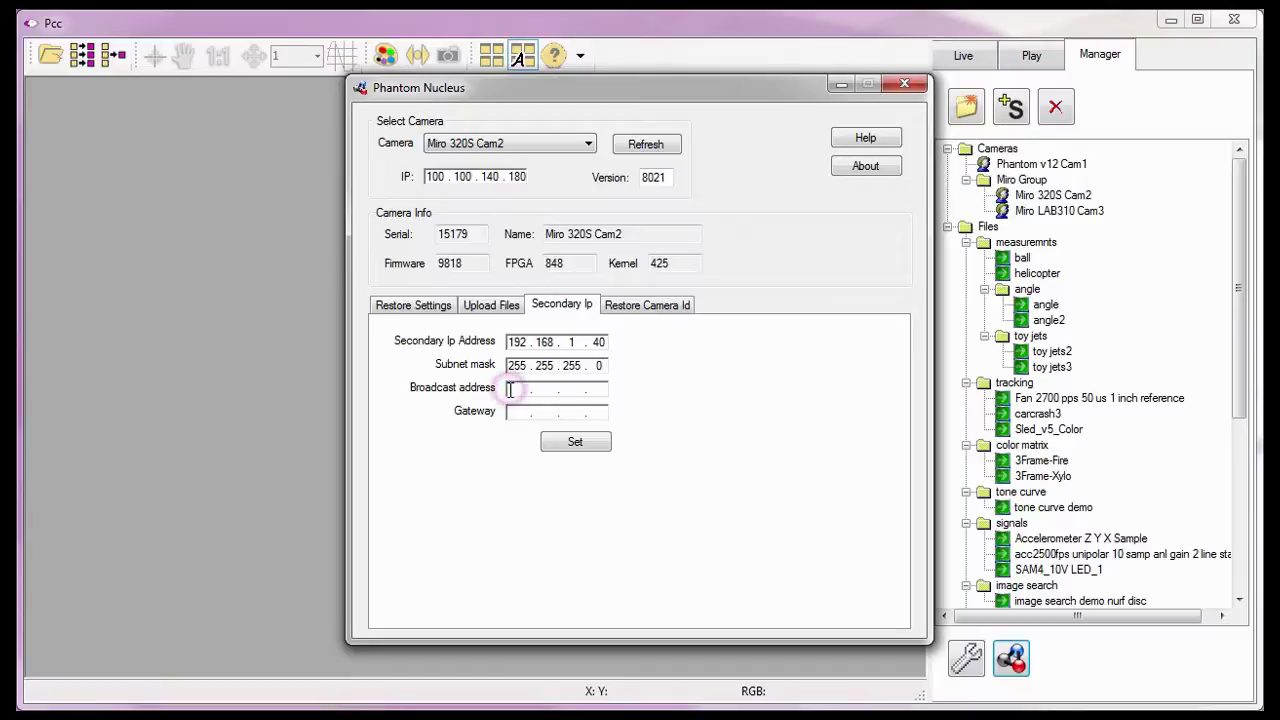
type("255 . 255 . 255 . 255")
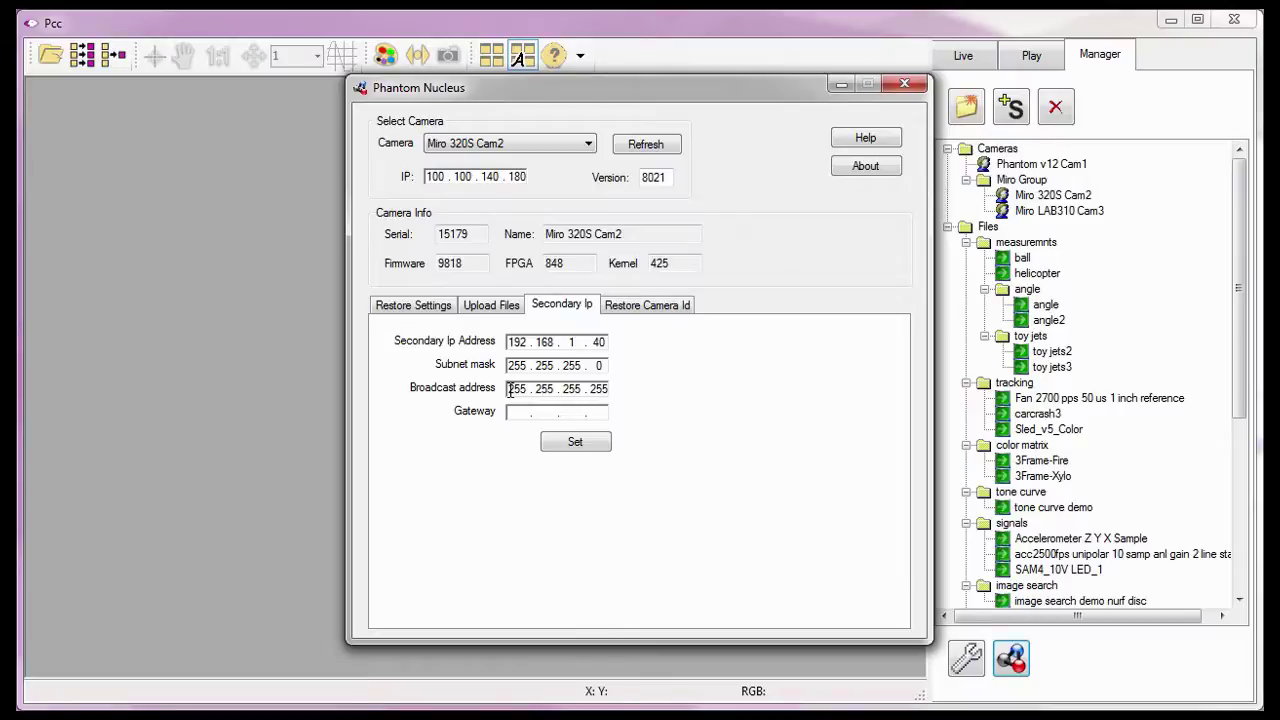
left_click(453, 414)
left_click(511, 416)
left_click(510, 416)
type("192 . 168 . 1 . 1")
Apply the secondary IP settings to the camera with Set and close Phantom Nucleus.
left_click(565, 443)
left_click(494, 309)
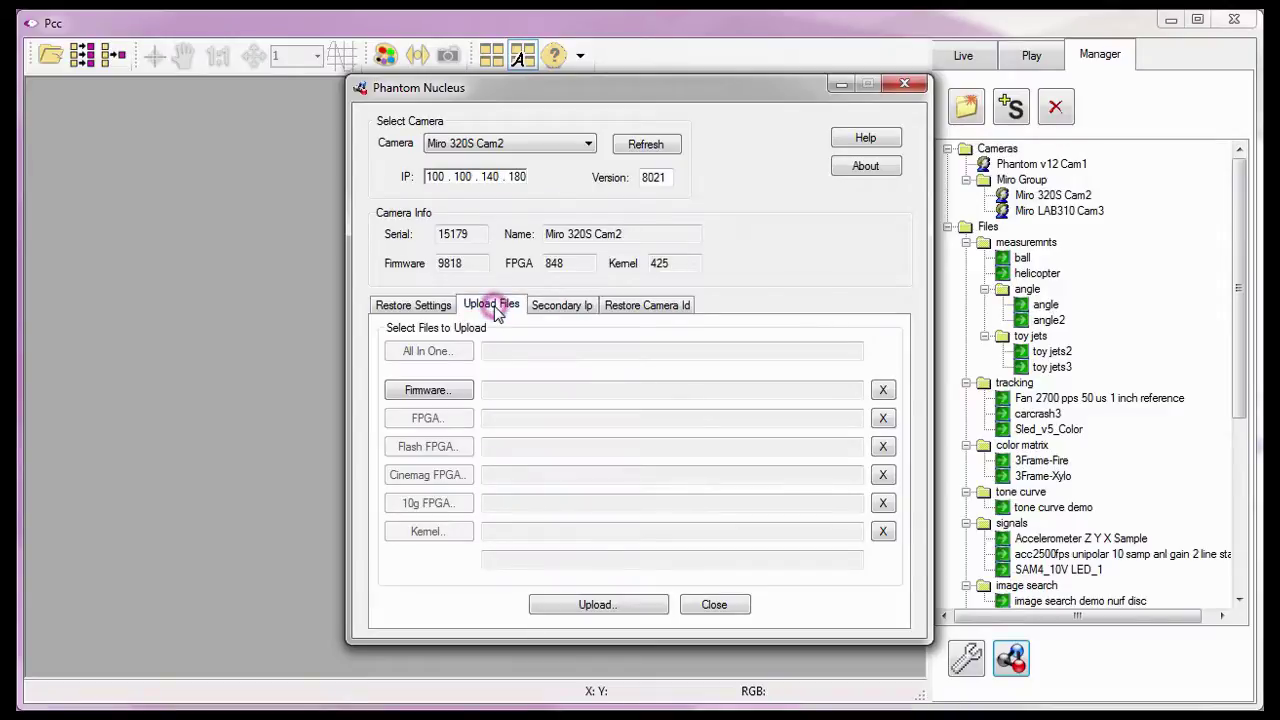
left_click(712, 605)
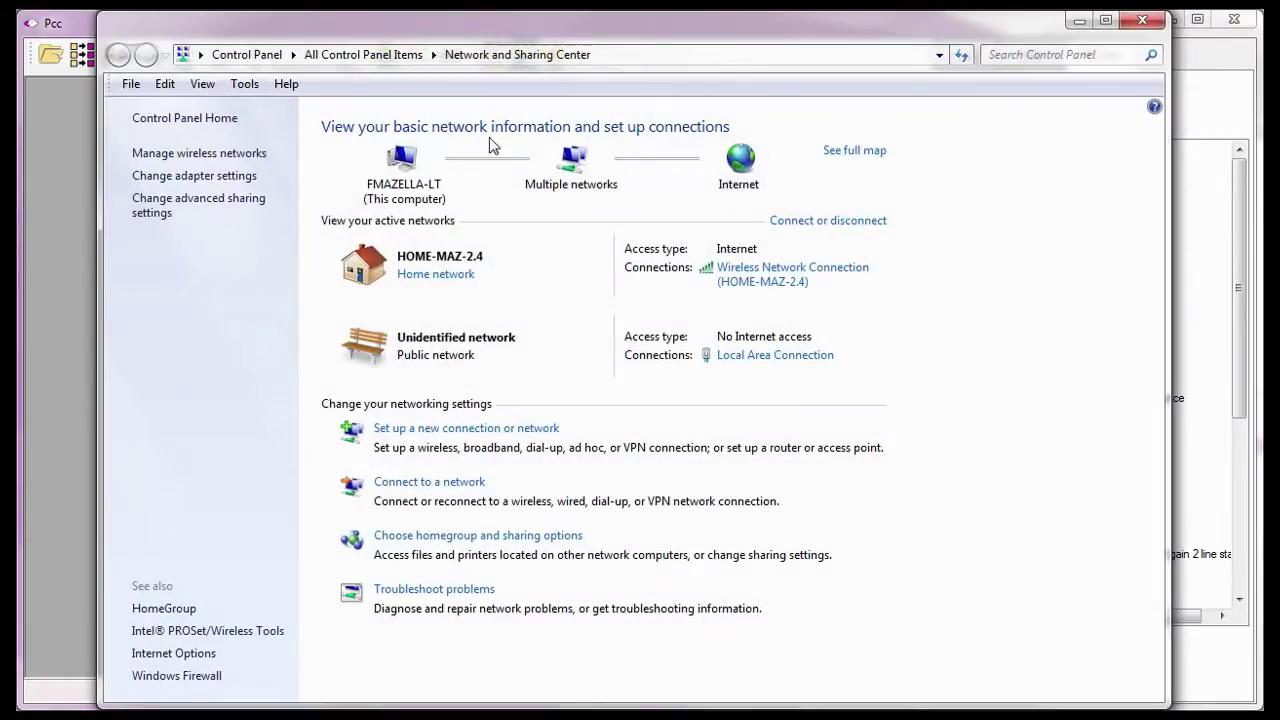
Open the IPv4 properties of the wired Local Area Connection.
left_click(235, 175)
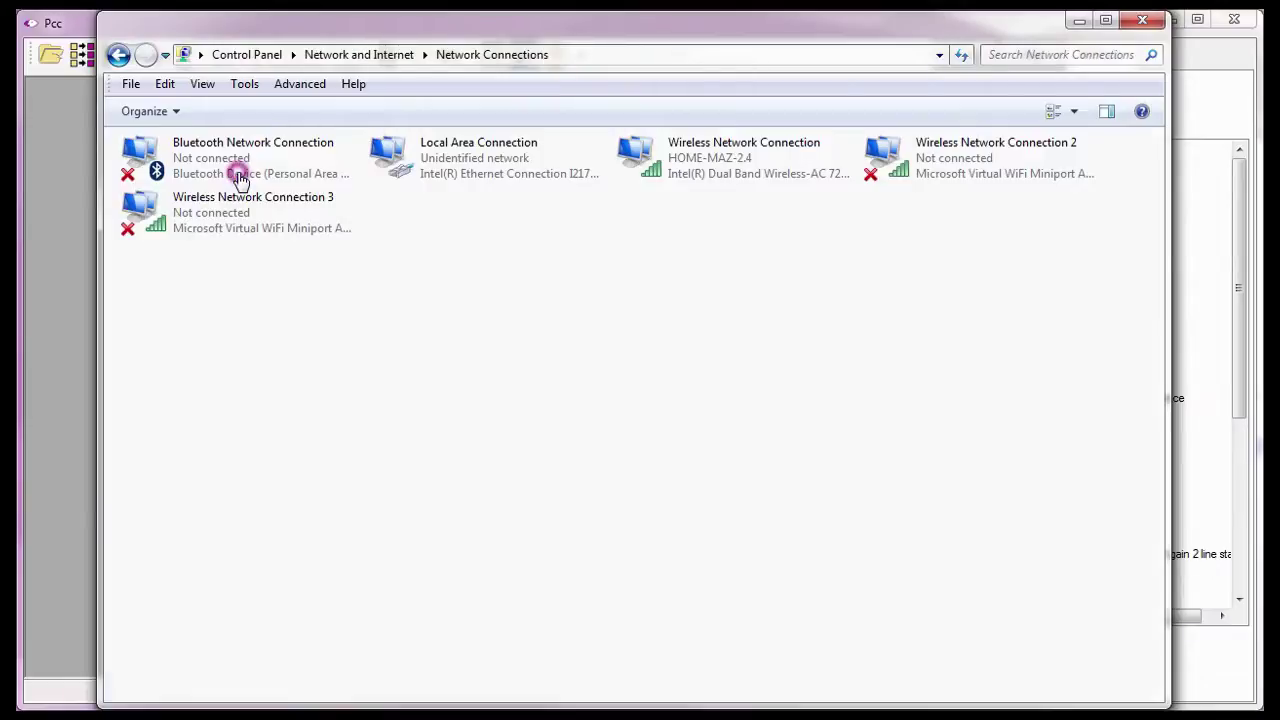
right_click(475, 165)
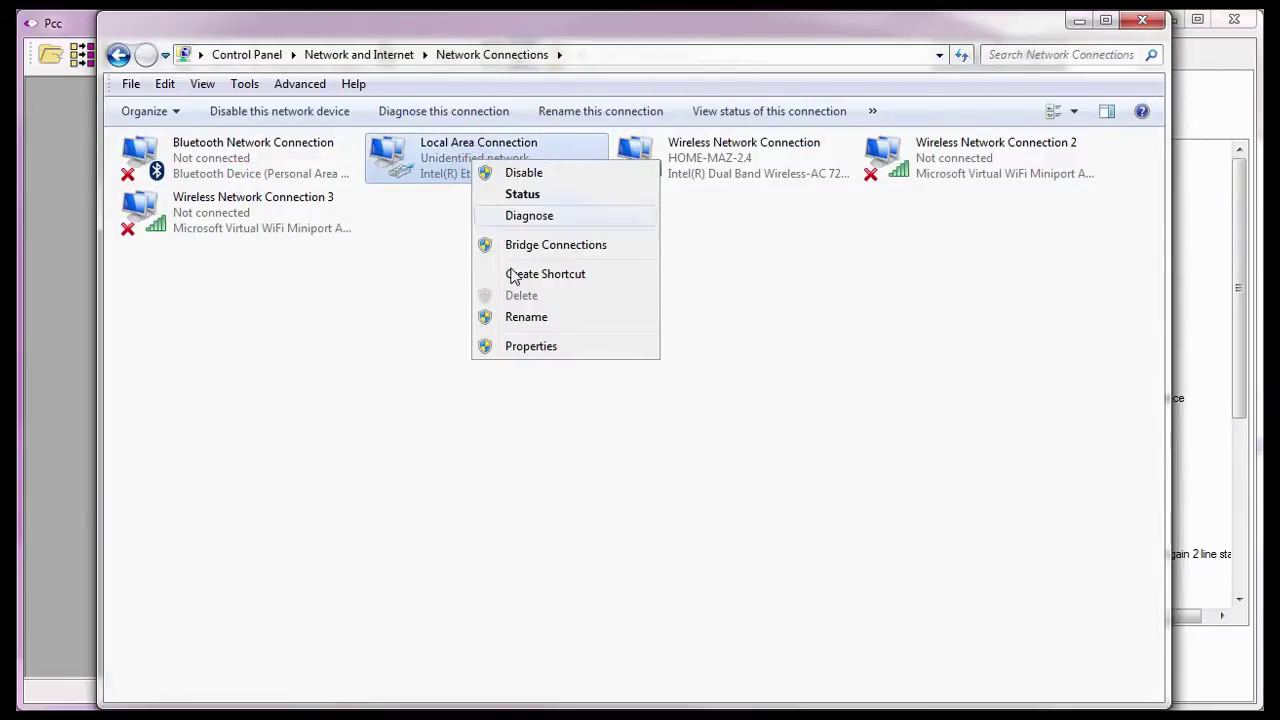
left_click(518, 348)
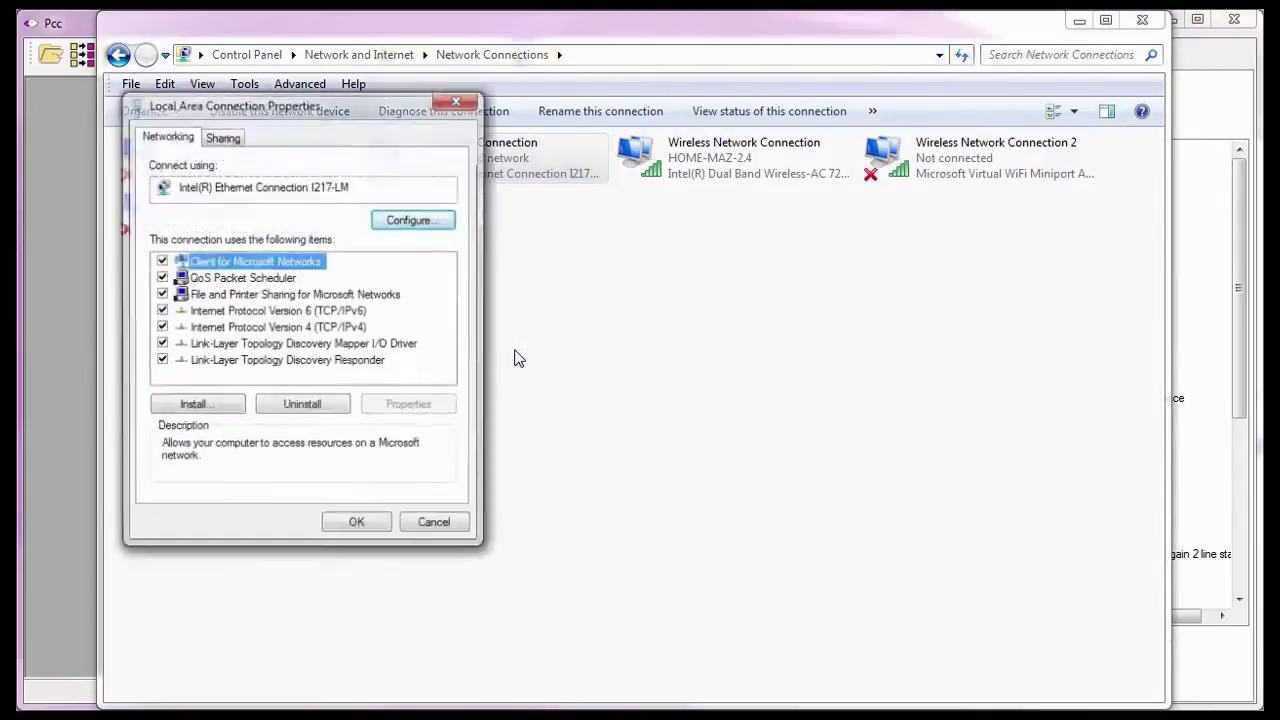
left_click(300, 329)
left_click(395, 407)
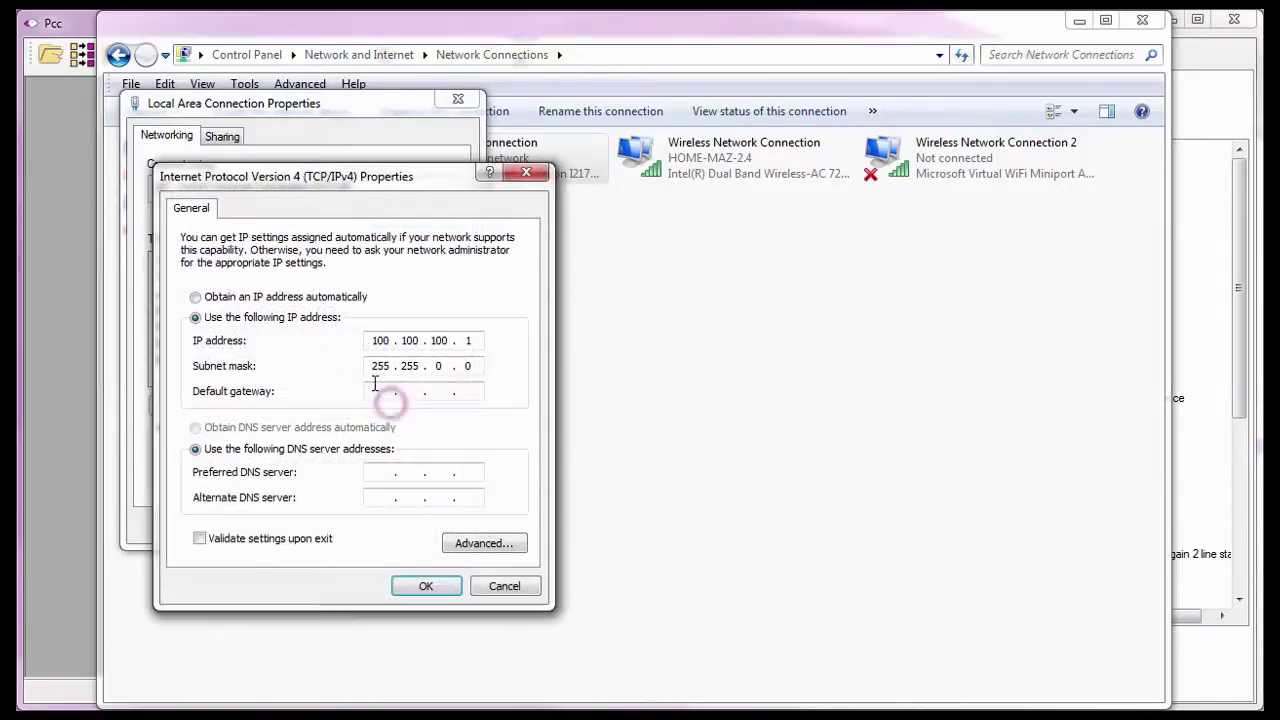
Set the PC's IP to 192.168.1.30 with subnet mask 255.255.255.0 and save.
left_click_drag(398, 342, 354, 342)
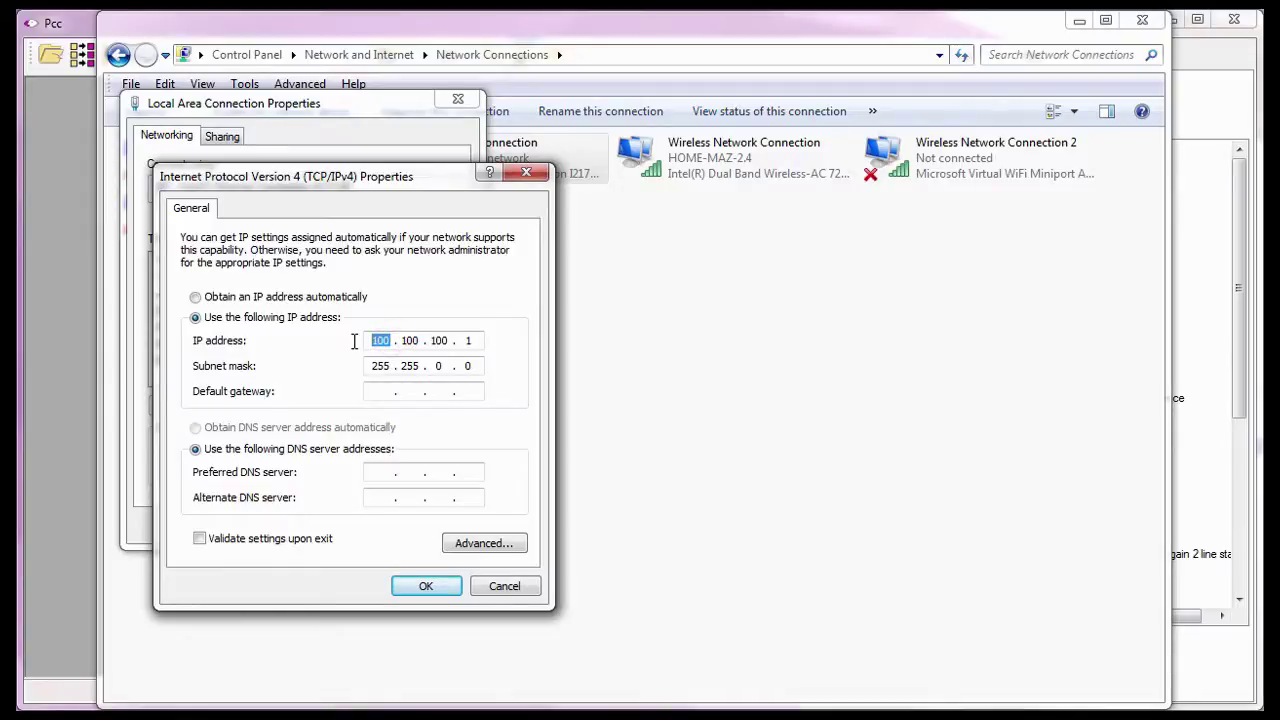
type("192.168.1")
double_click(468, 341)
type("30")
double_click(439, 366)
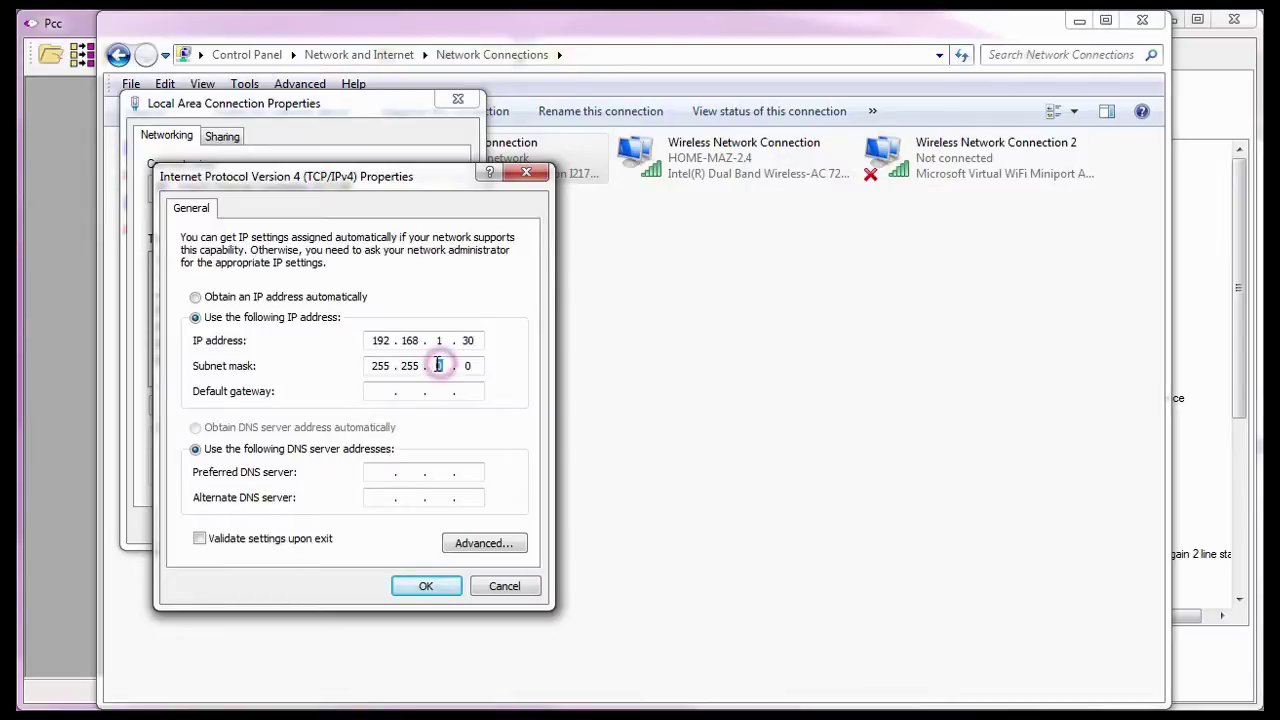
type("255.")
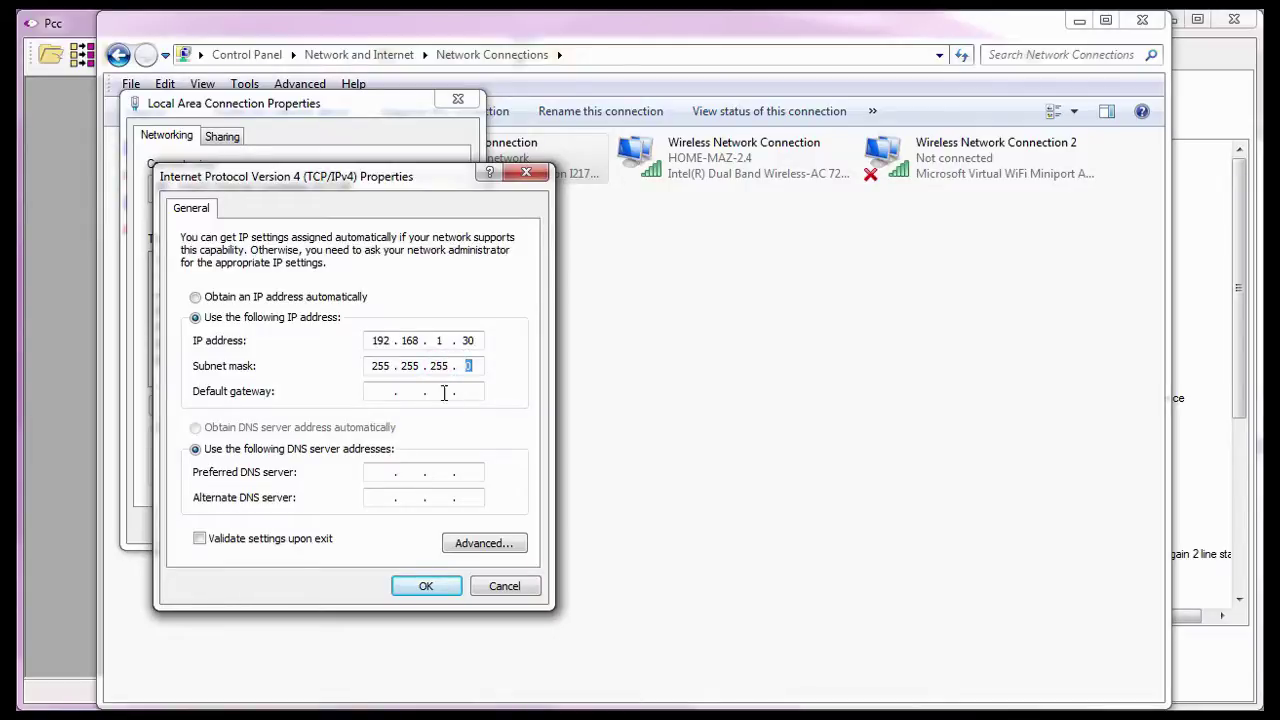
left_click(426, 587)
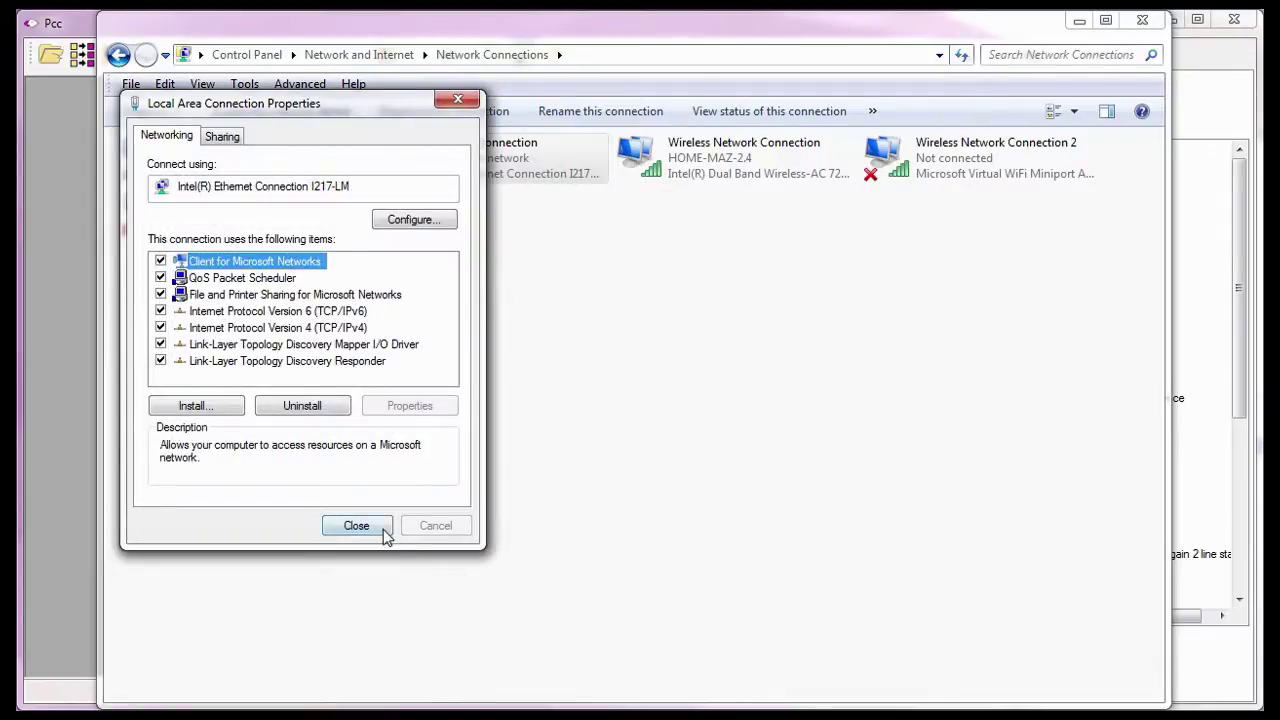
left_click(375, 531)
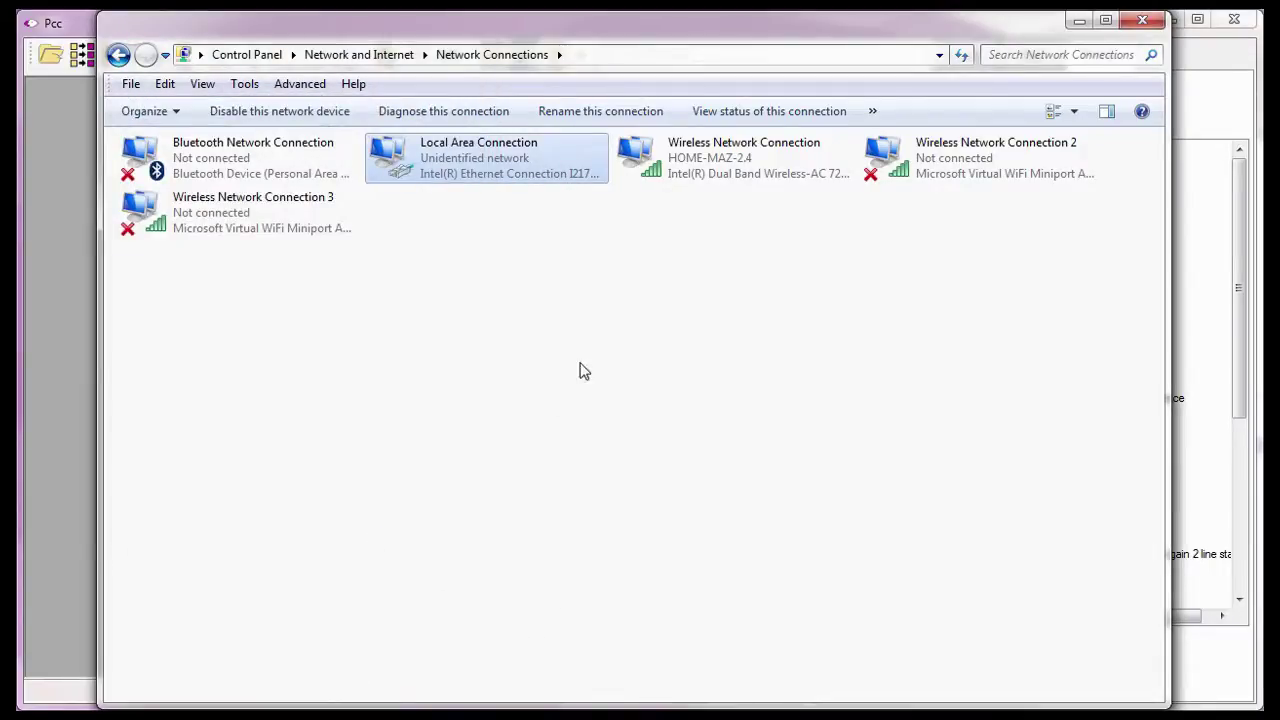
Open Device Info for Miro 320S Cam2 in PCC and confirm its IP is 192.168.1.40.
left_click(1145, 21)
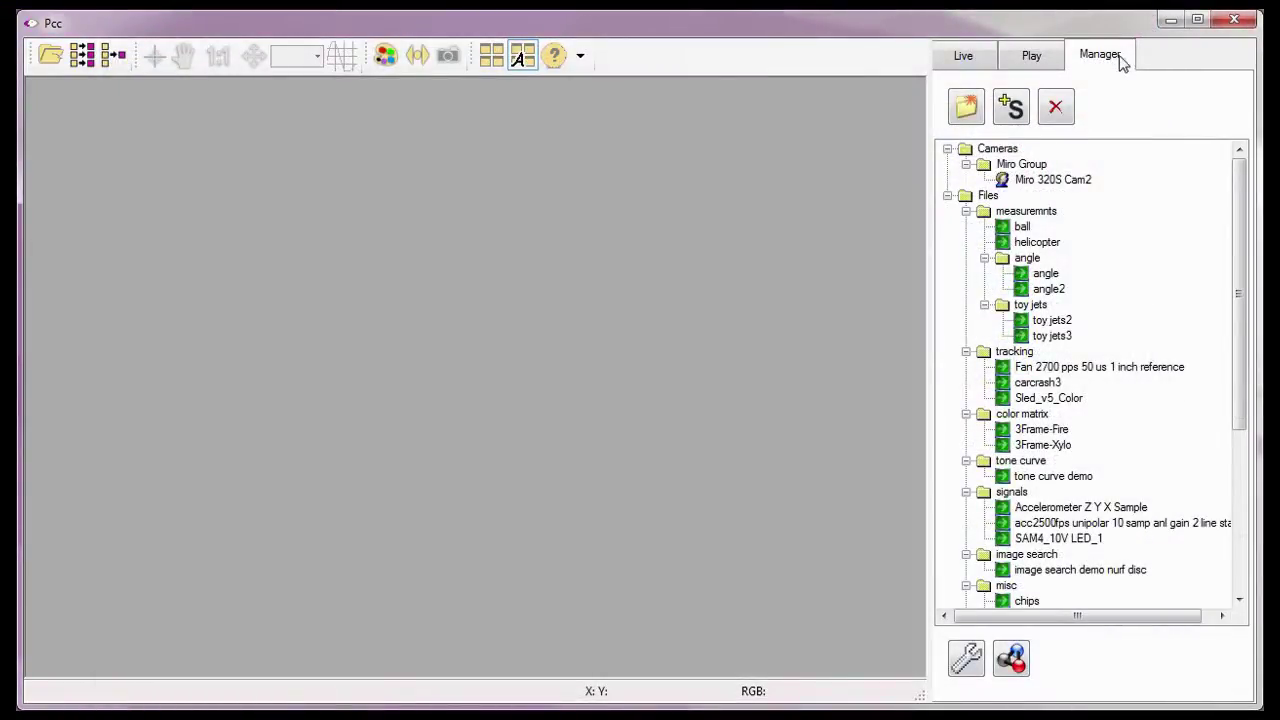
left_click(1031, 183)
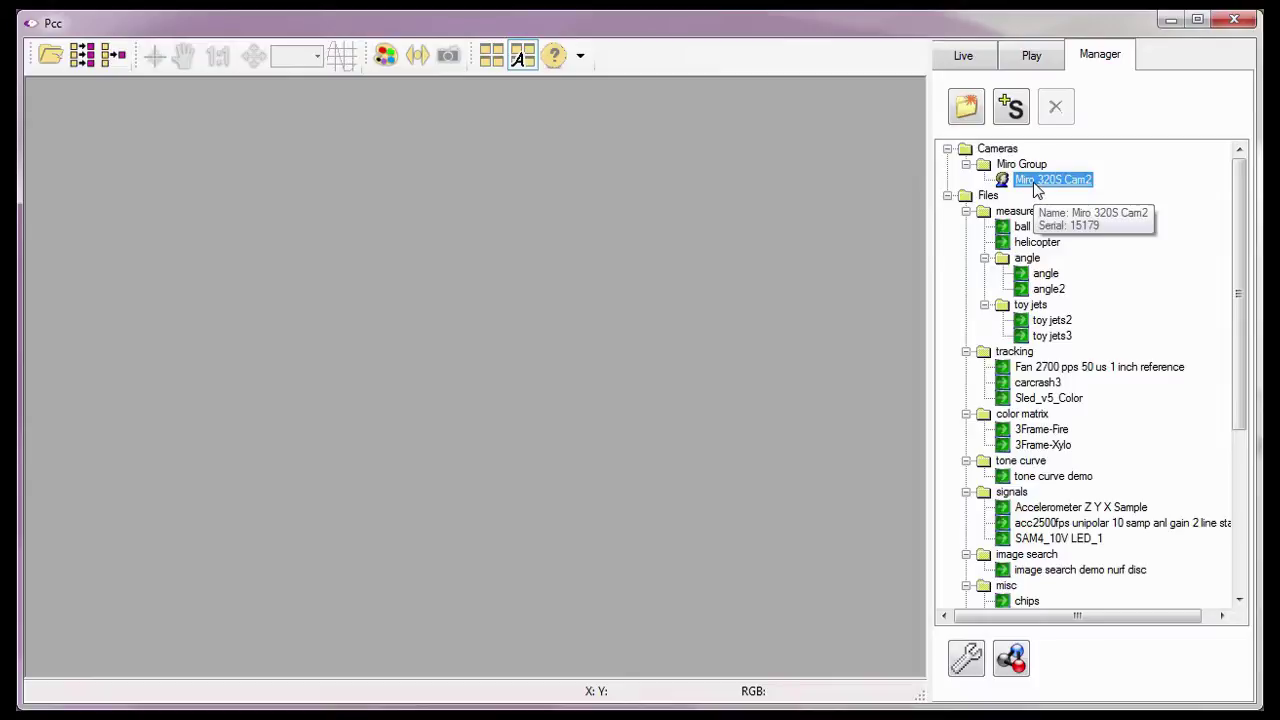
right_click(1037, 189)
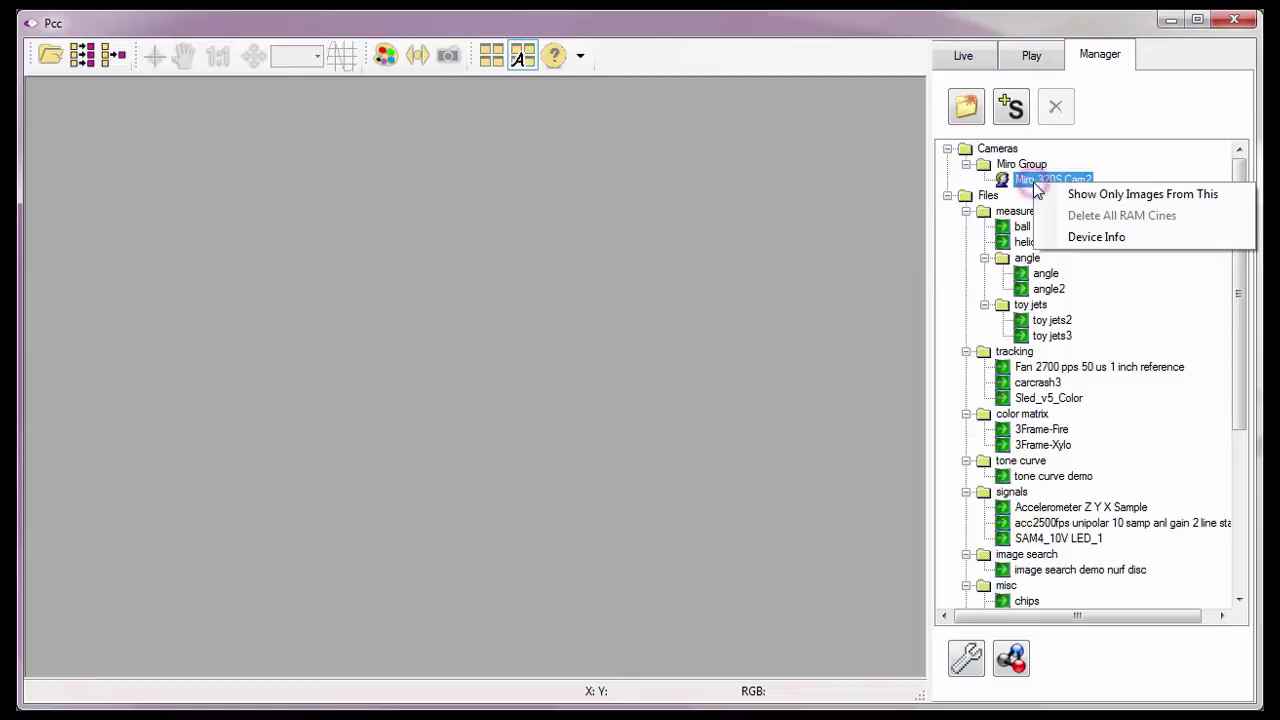
left_click(1082, 238)
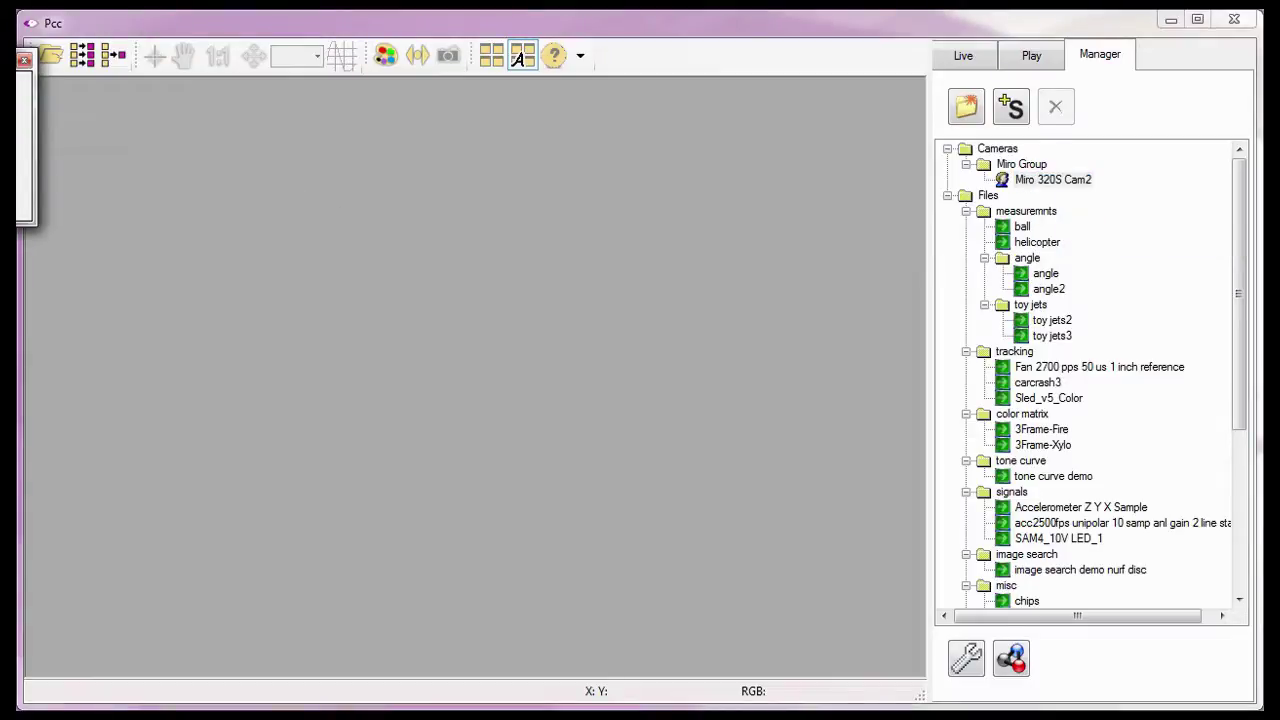
left_click_drag(20, 62, 241, 117)
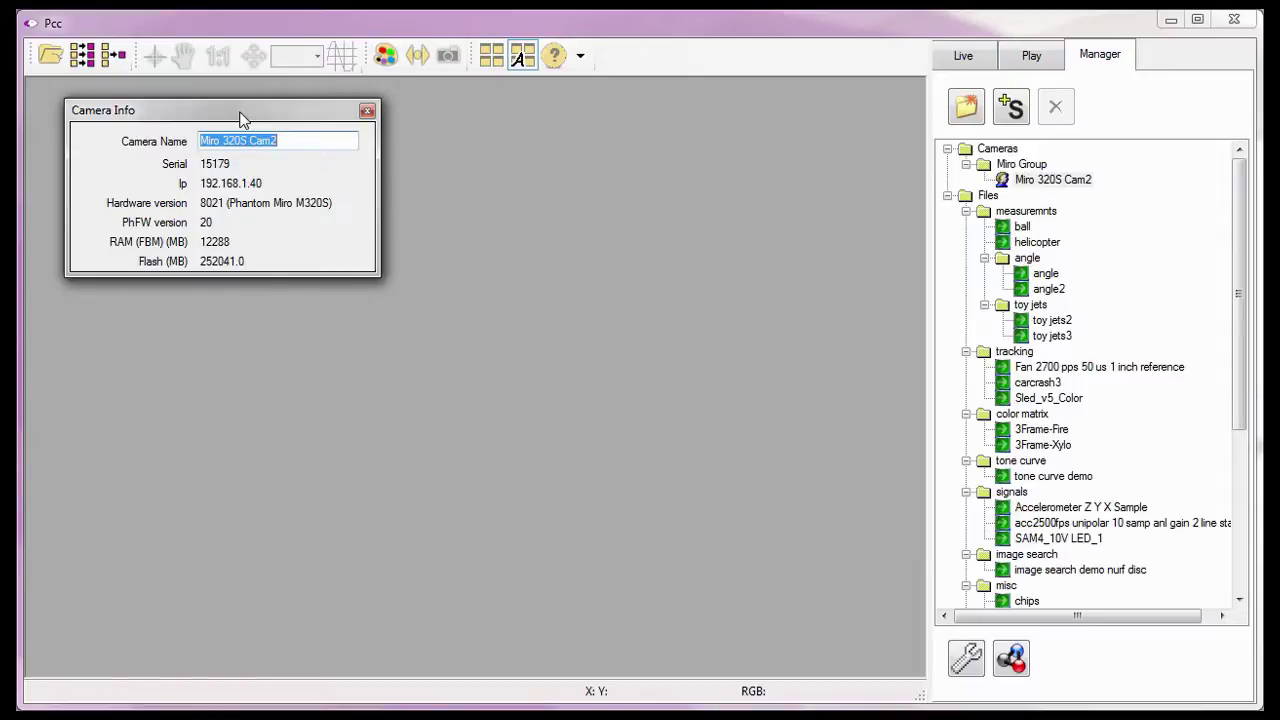
left_click(192, 188)
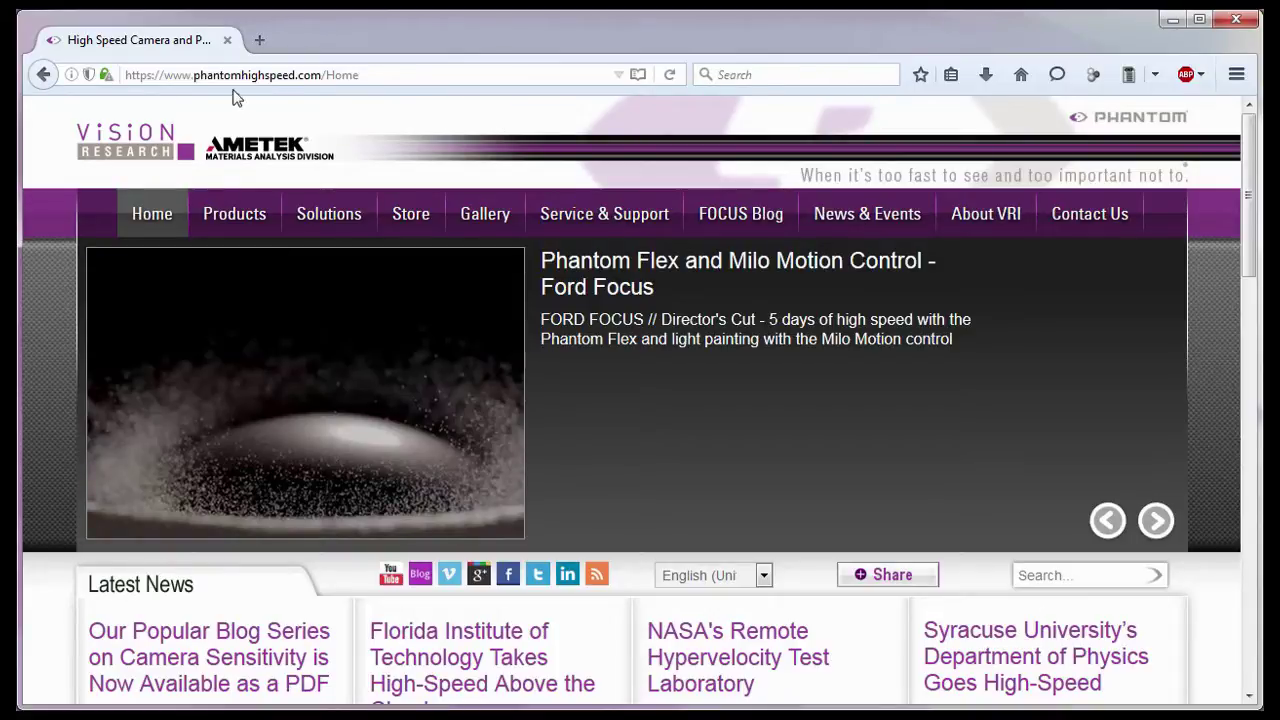
Browse phantomhighspeed.com from Training to North American Sales, then International Sales contacts.
left_click(186, 80)
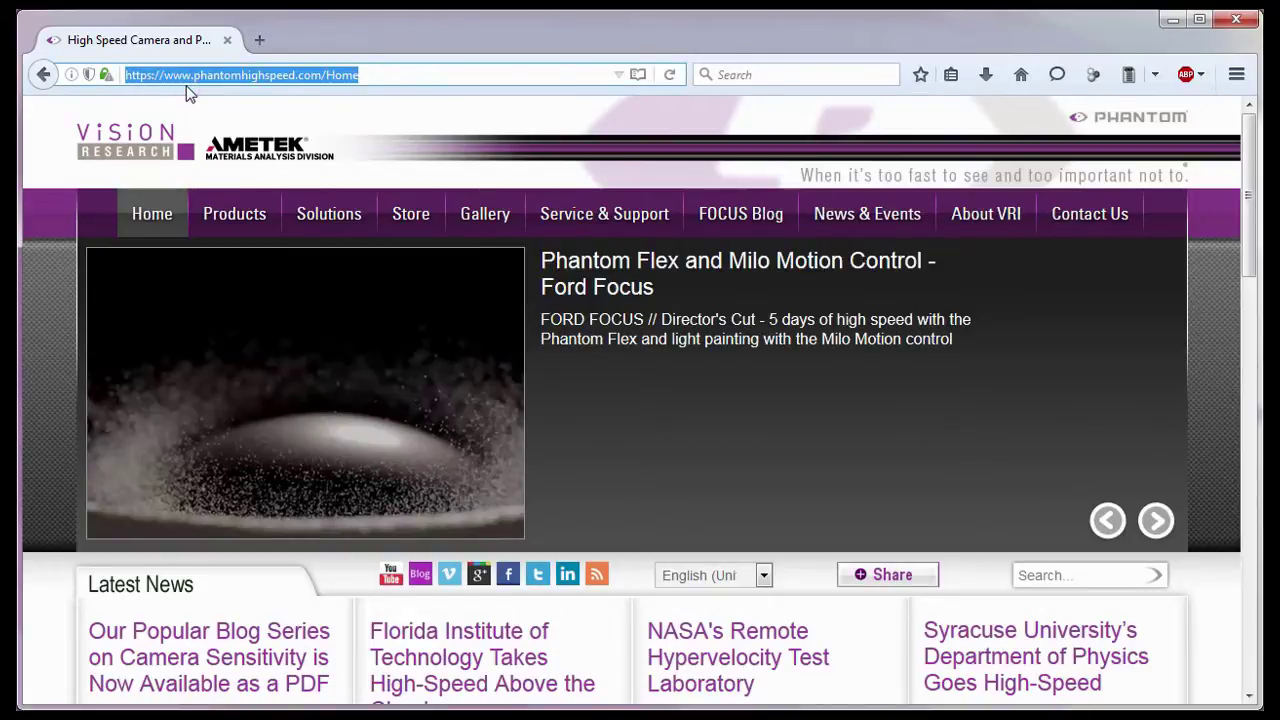
mouse_move(590, 216)
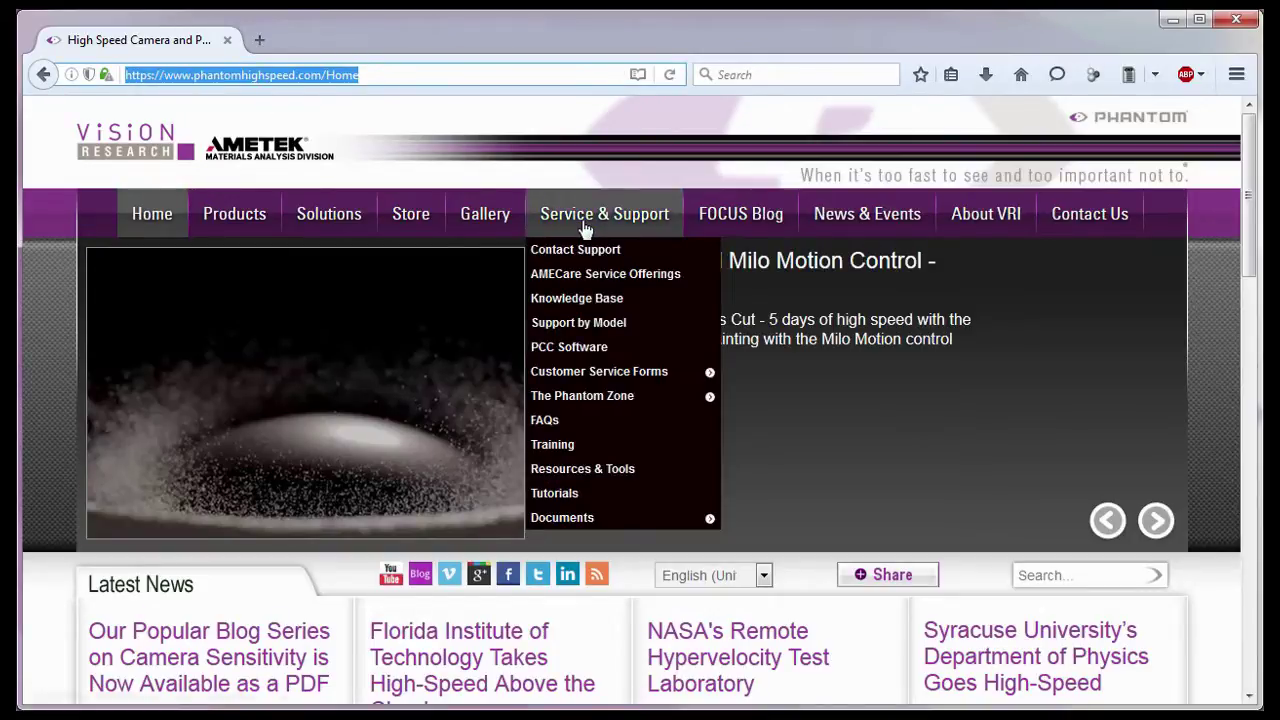
left_click(582, 444)
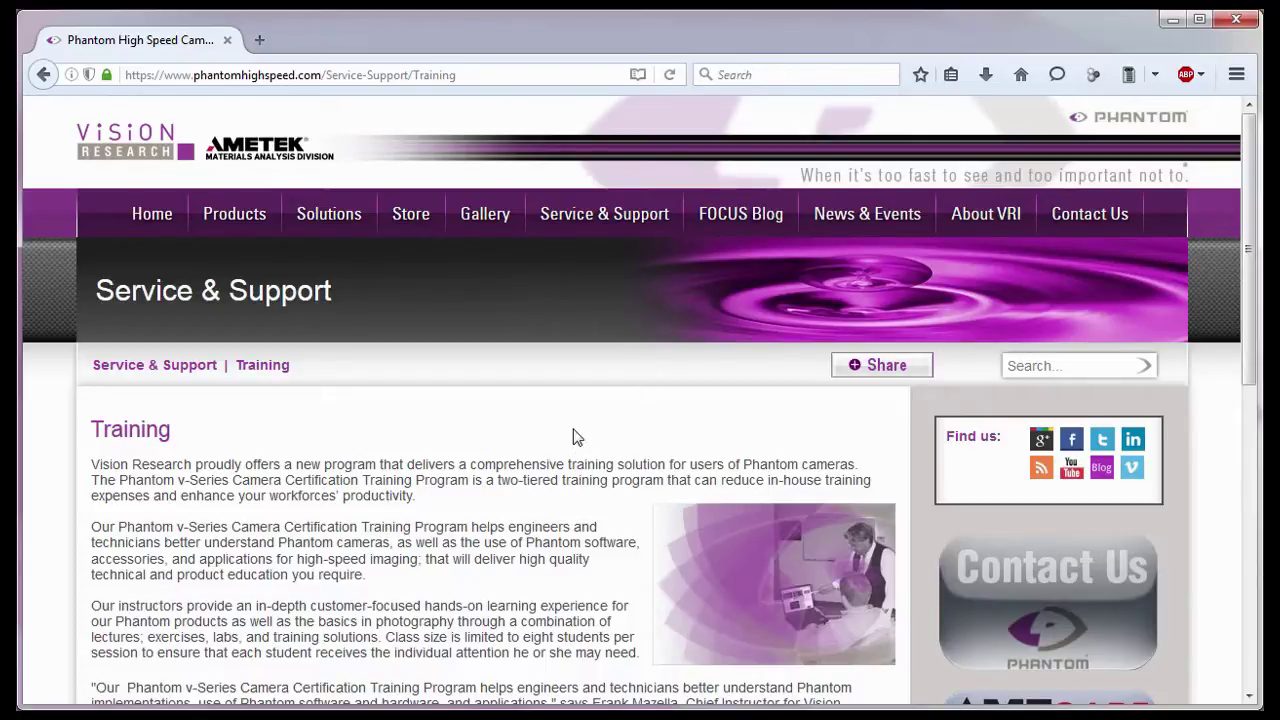
mouse_move(1075, 222)
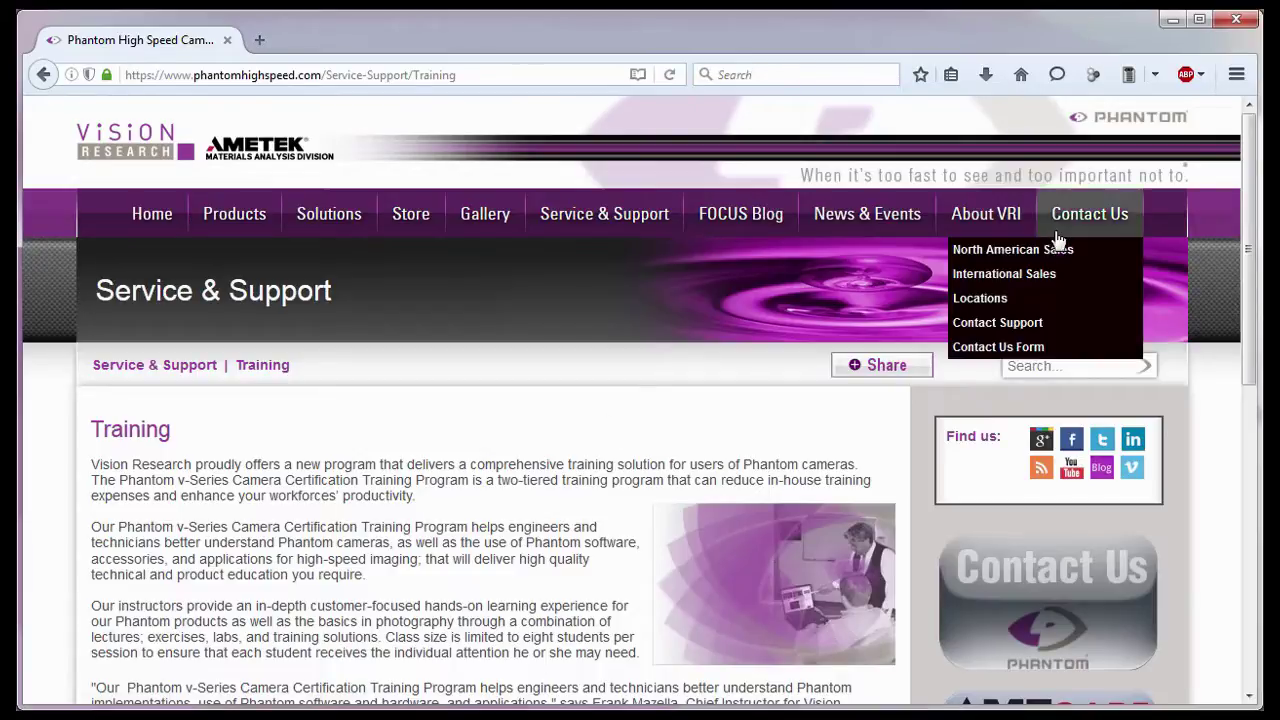
left_click(1066, 254)
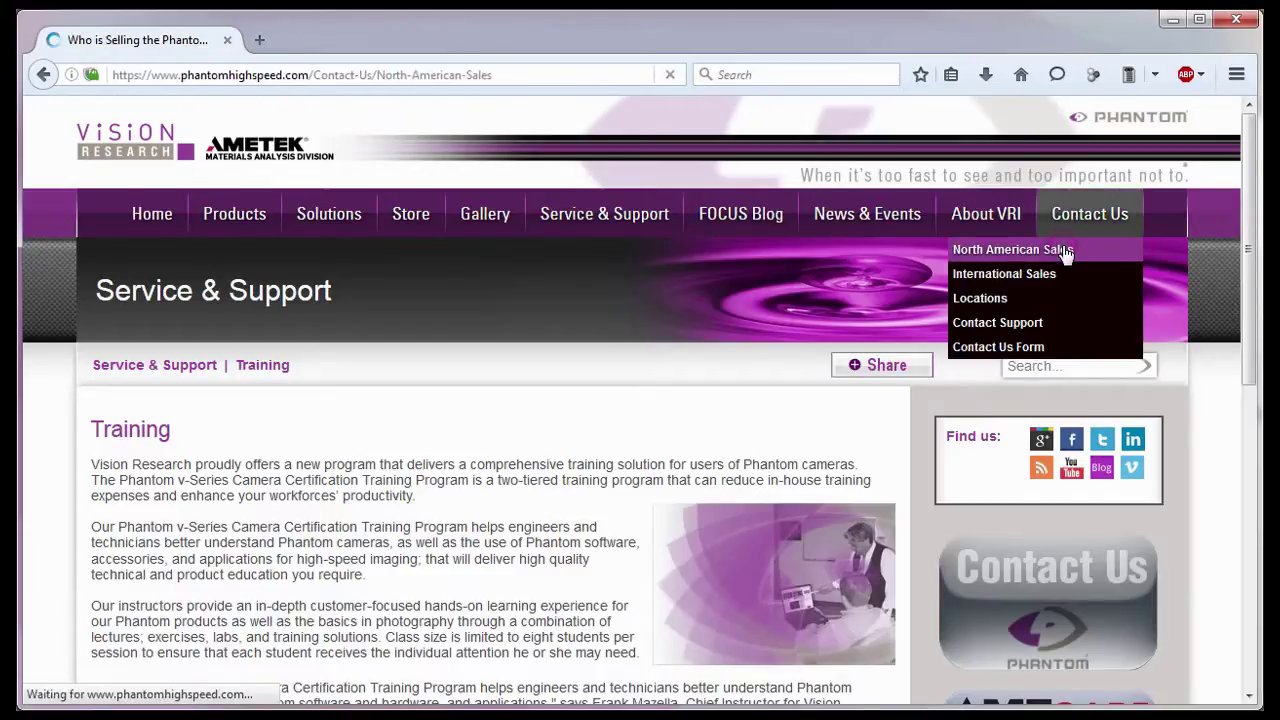
mouse_move(1088, 238)
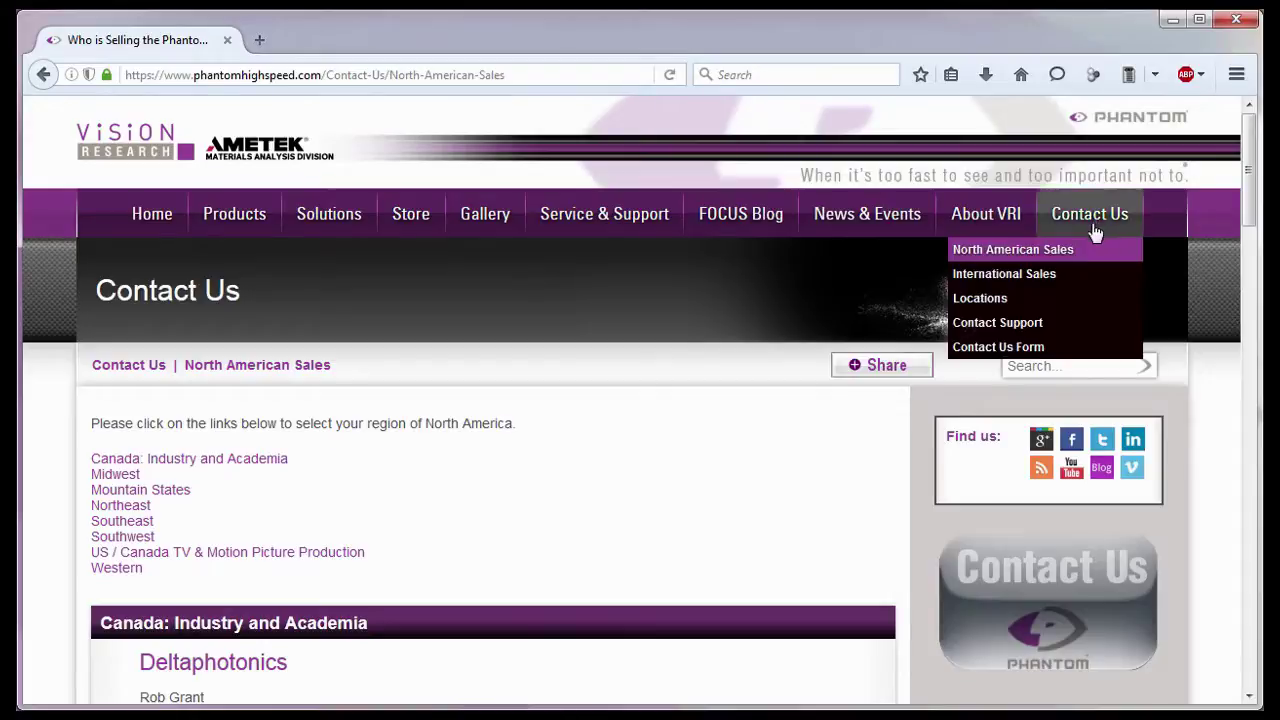
left_click(1079, 282)
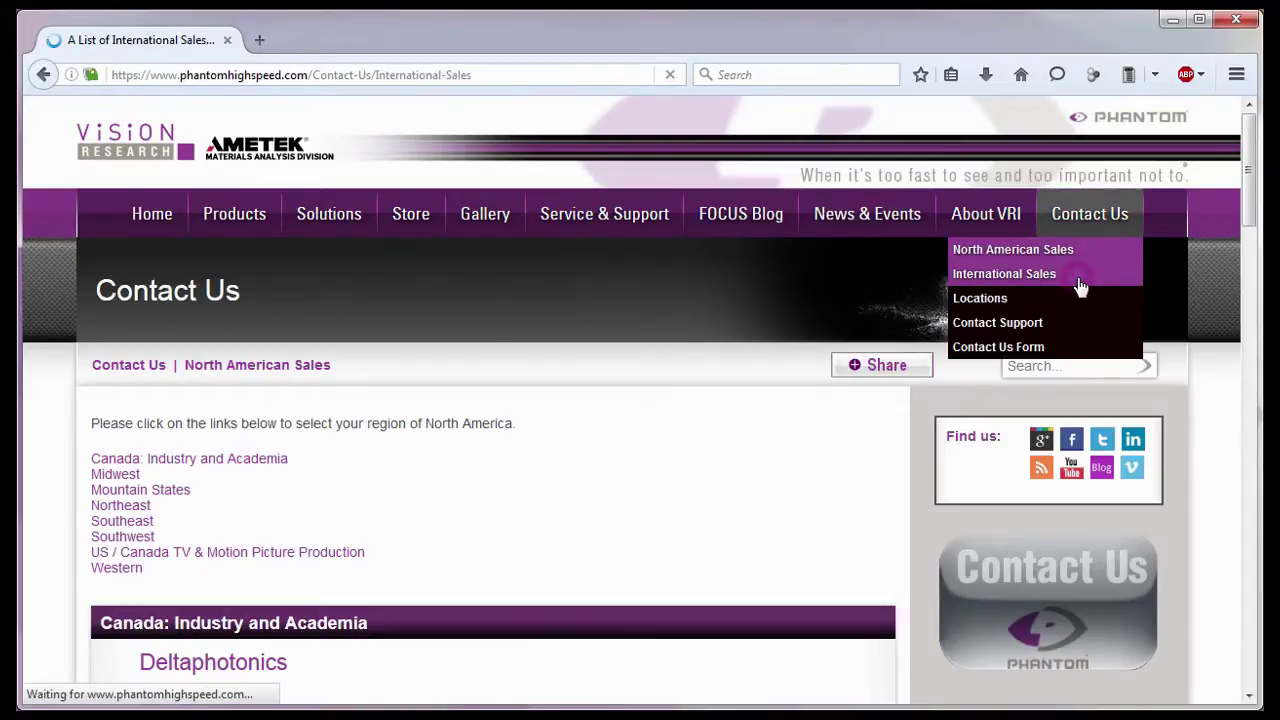